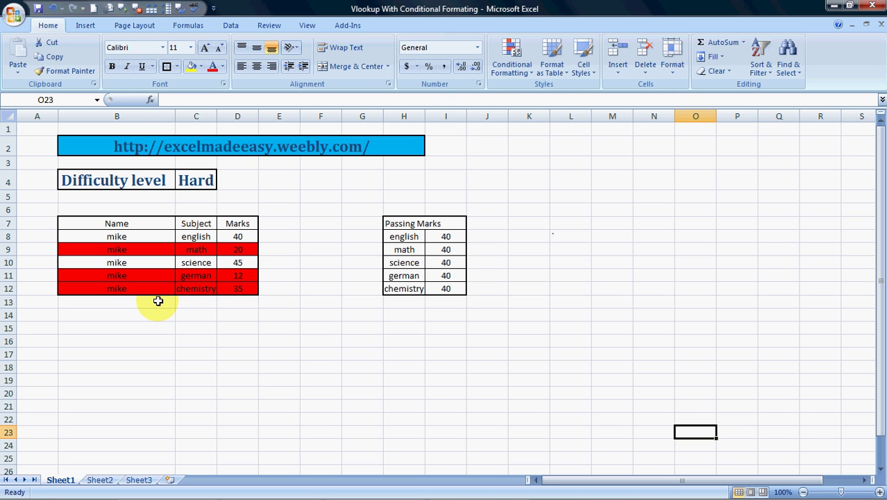
Move to B8 and Shift-select through D12 to cover the name, subject and marks rows.
key(Left)
key(Left)
key(Left)
key(Left)
key(Left)
key(Left)
key(Left)
key(Left)
key(Left)
key(Left)
key(Left)
key(Left)
key(Up)
key(Up)
key(Up)
key(Up)
key(Up)
key(Up)
key(Up)
key(Up)
key(Up)
key(Up)
key(Up)
key(Up)
key(Up)
key(Up)
key(Up)
key(Left)
key(shift+Right)
key(shift+Right)
key(shift+Down)
key(shift+Down)
key(shift+Down)
key(shift+Down)
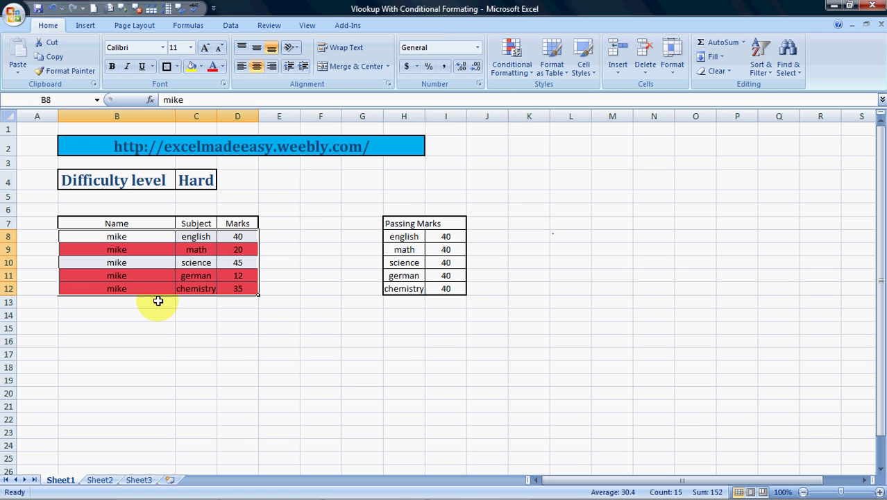
Clear the conditional formatting rules from the selected marks table cells.
click(524, 73)
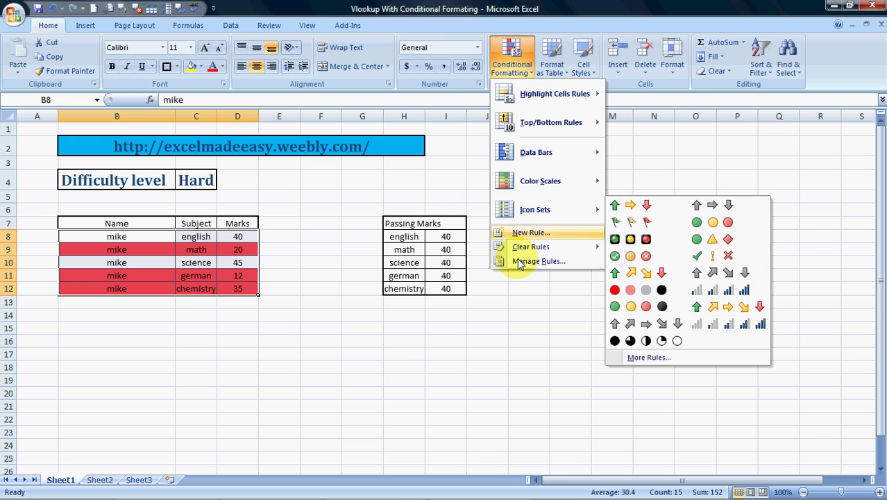
mouse_move(533, 250)
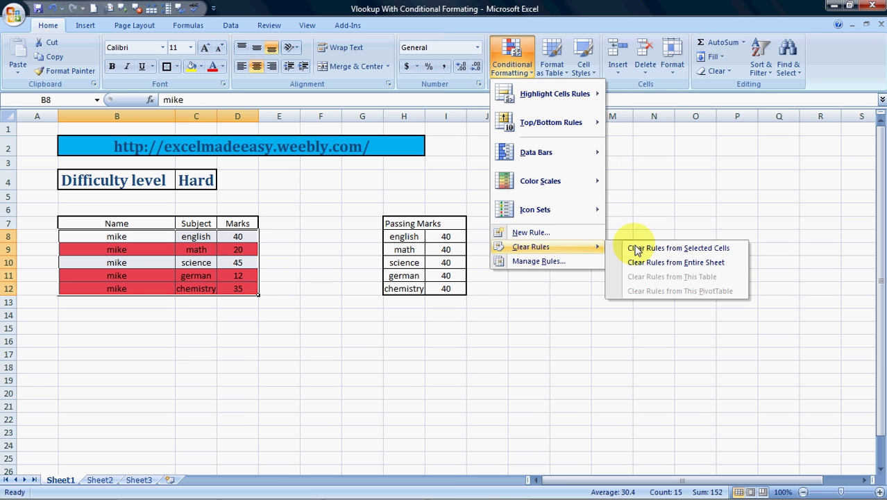
click(657, 248)
Deselect the table and return the active cell to B8.
click(610, 298)
key(Left)
key(Left)
key(Left)
key(Left)
key(Left)
key(Left)
key(Left)
key(Left)
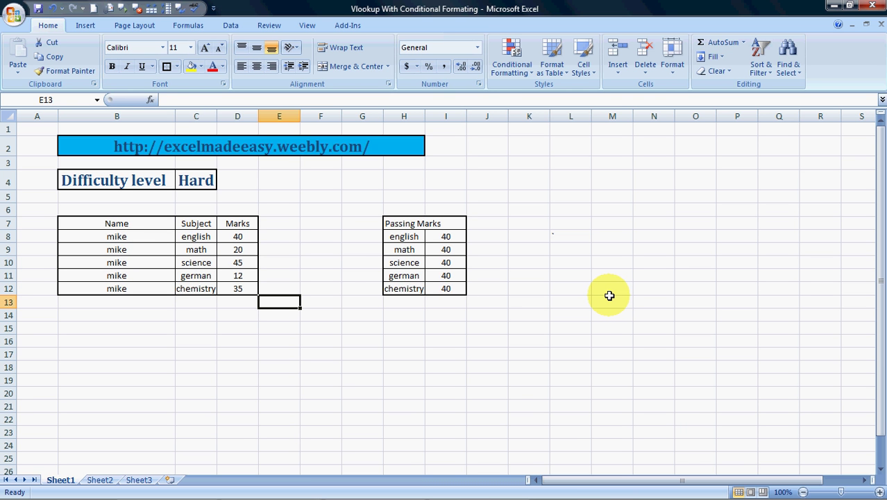
click(139, 238)
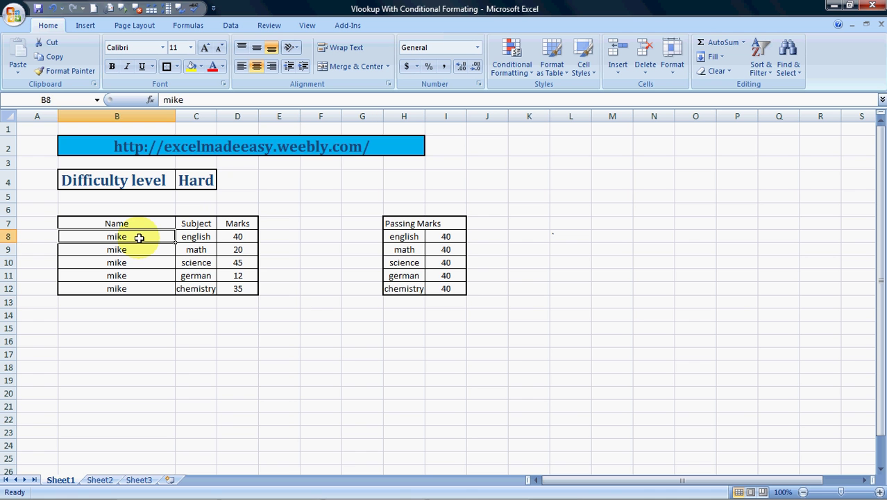
Step through the Subject and Marks columns down toward D12.
key(Right)
key(Down)
key(Down)
key(Down)
key(Down)
key(Up)
key(Up)
key(Up)
key(Up)
key(Right)
key(Down)
key(Down)
key(Down)
key(Down)
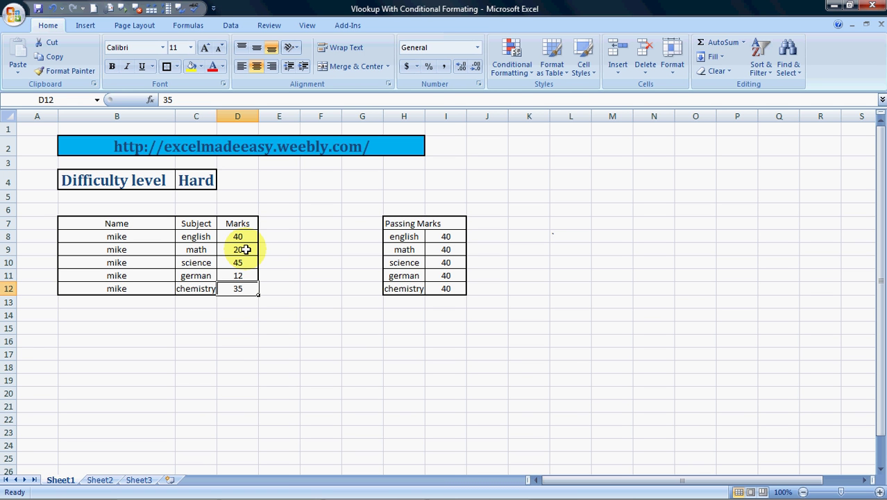
Reselect the table data so B8:D12 is highlighted.
click(116, 224)
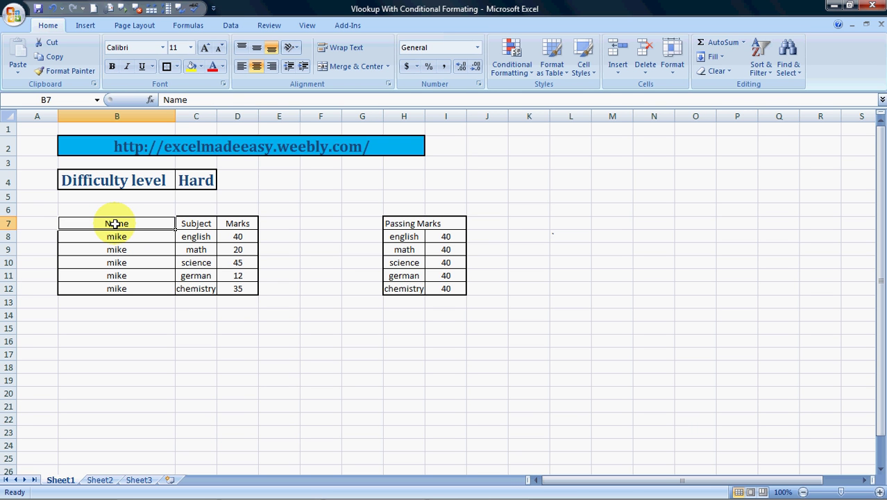
key(shift+Right)
key(shift+Right)
key(Down)
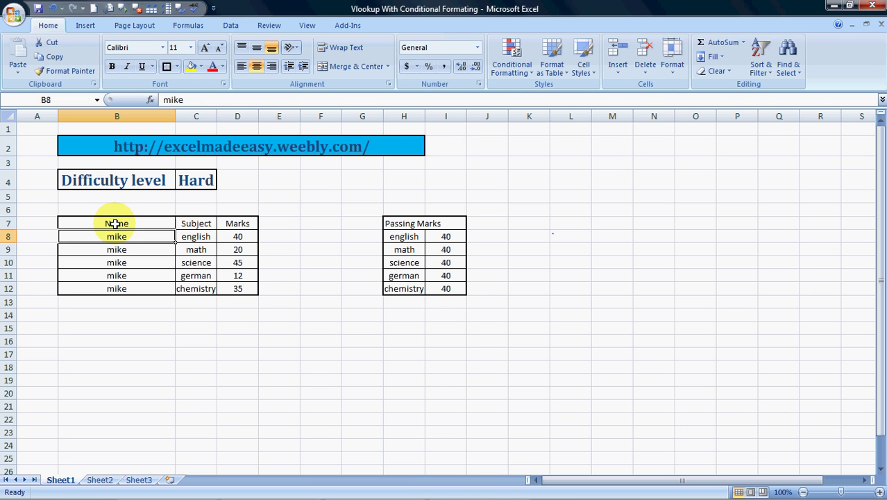
key(shift+Right)
key(shift+Right)
key(shift+Down)
key(shift+Down)
key(shift+Down)
key(shift+Down)
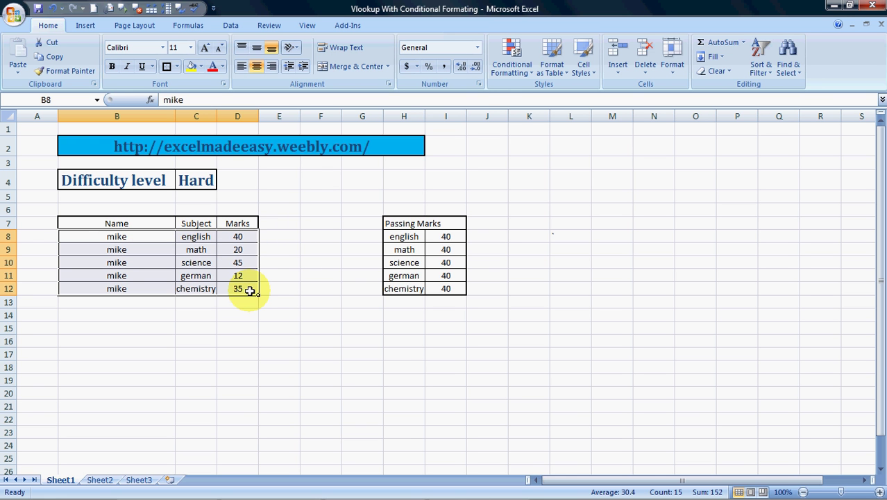
Start a new rule of type 'Use a formula to determine which cells to format' and focus its formula box.
click(522, 72)
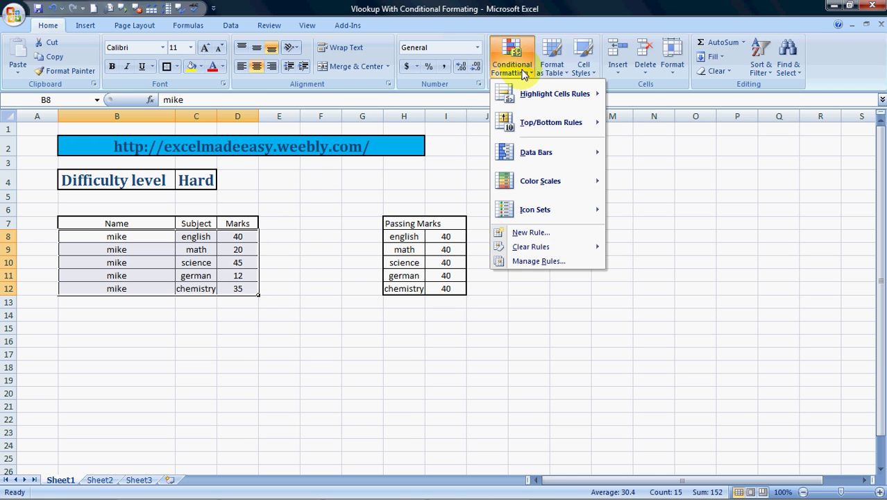
click(530, 233)
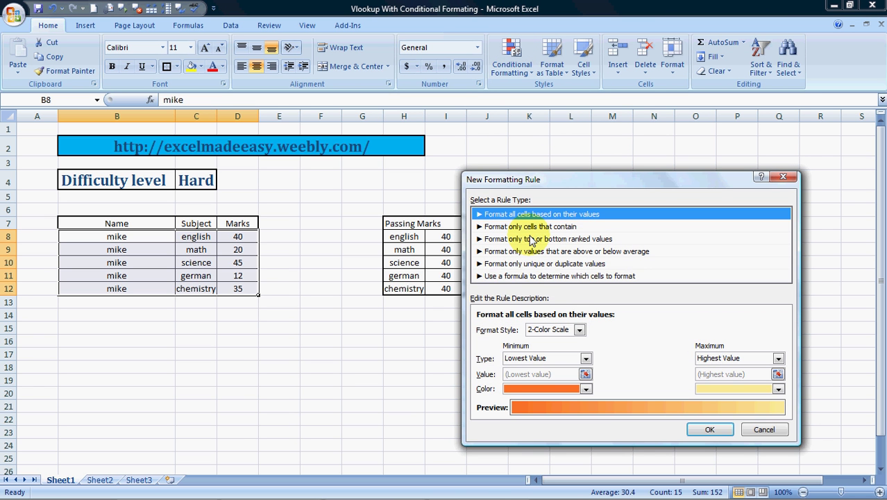
click(518, 278)
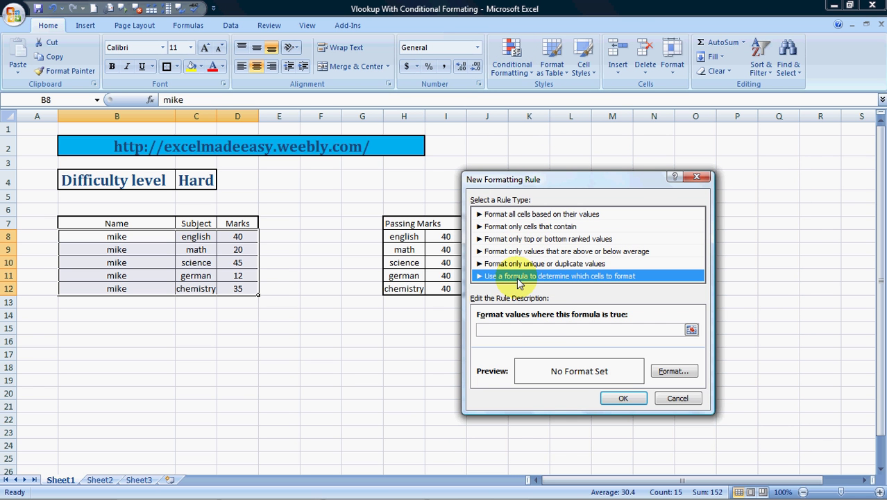
click(485, 331)
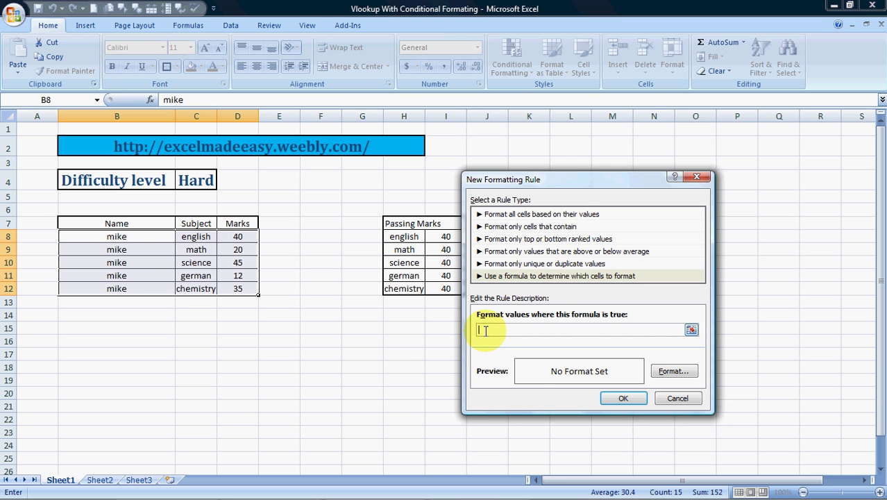
drag(581, 177, 636, 177)
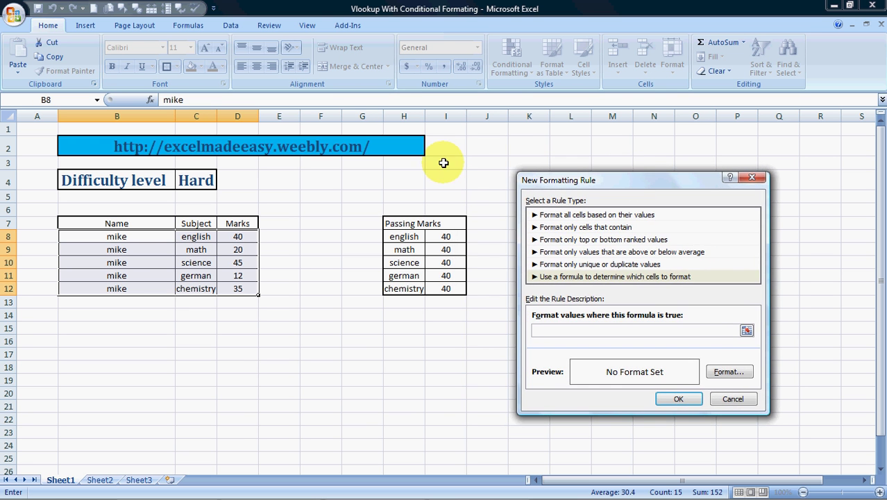
Begin the formula as =$D8<vlookup($C8, with the marks reference corrected to $D8.
click(237, 238)
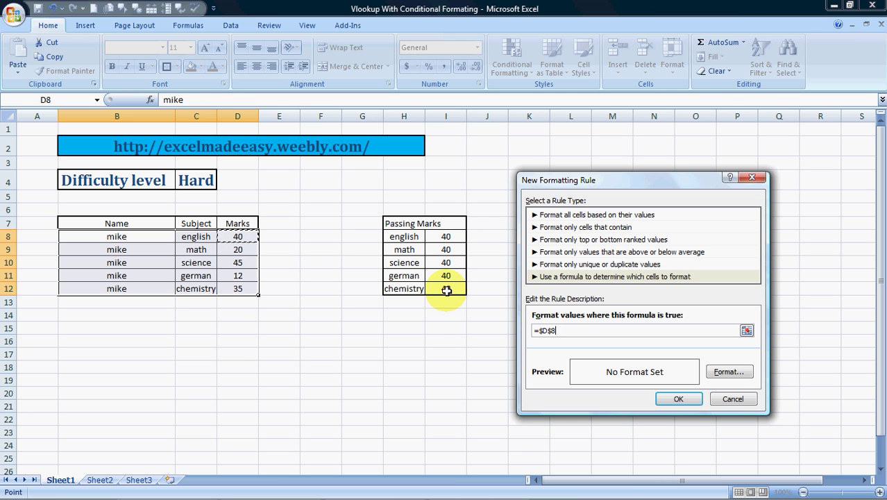
text(<vlookup()
click(206, 238)
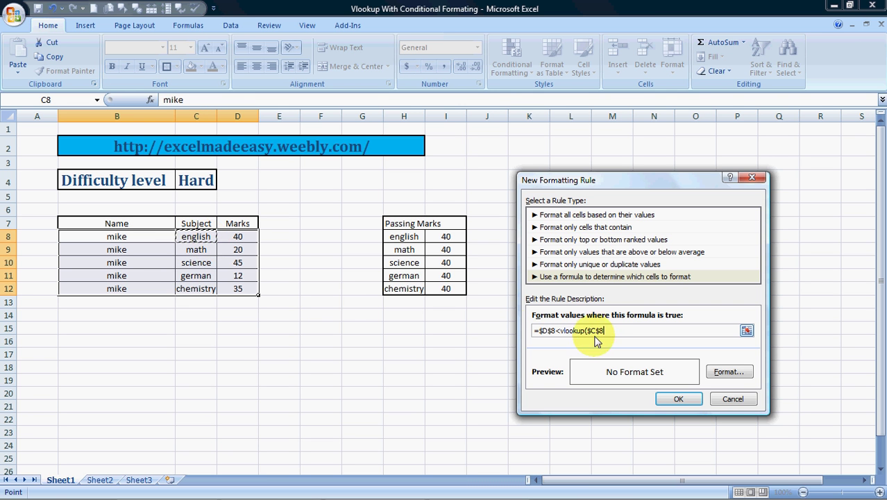
text(,$A$8)
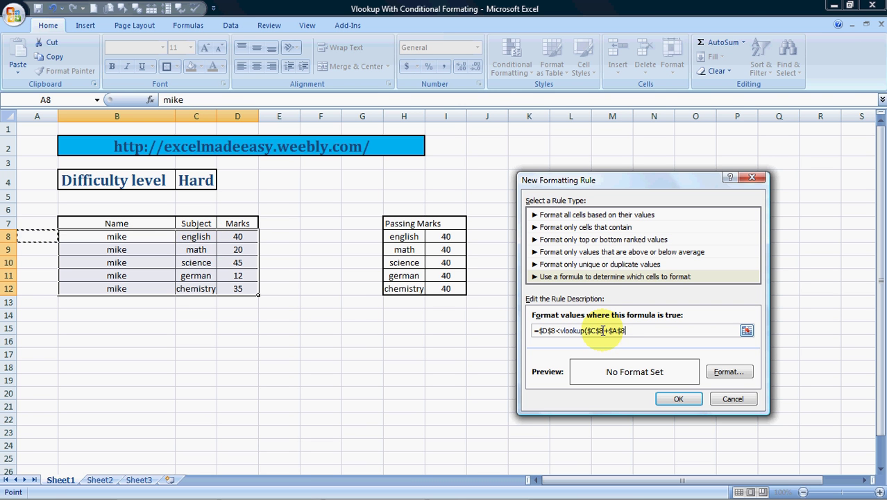
key(BackSpace)
key(BackSpace)
key(BackSpace)
key(BackSpace)
key(BackSpace)
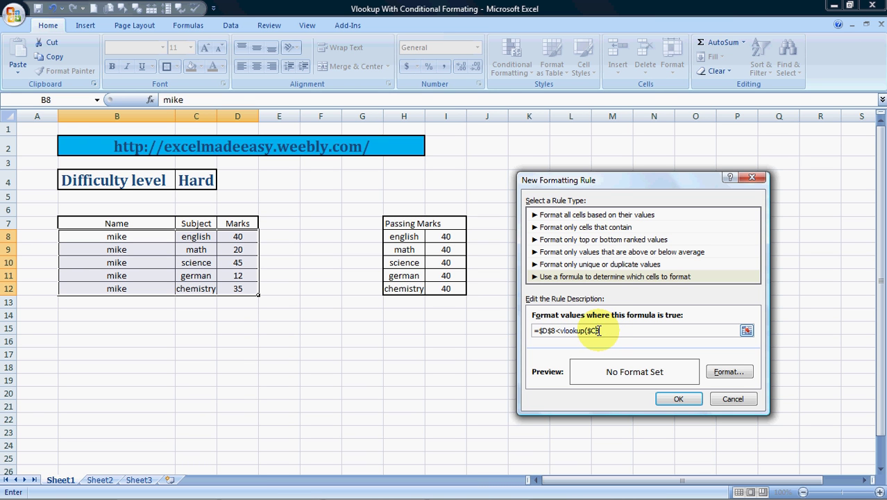
click(553, 331)
key(Delete)
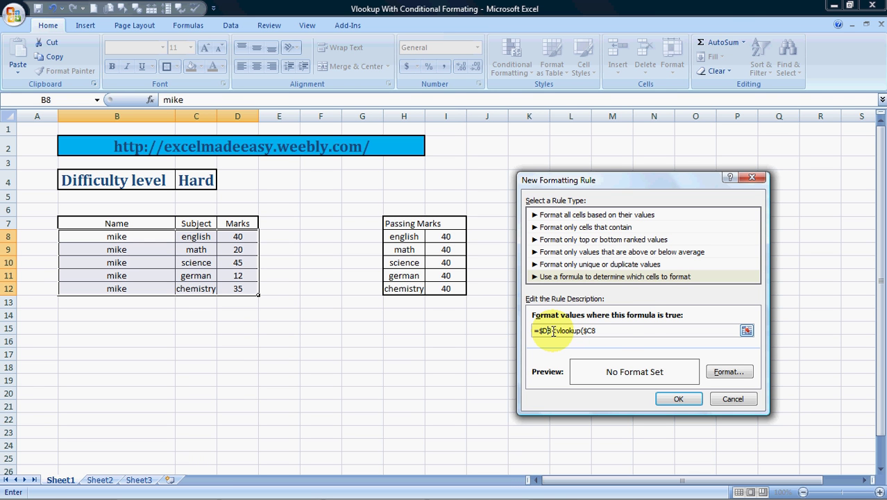
click(604, 331)
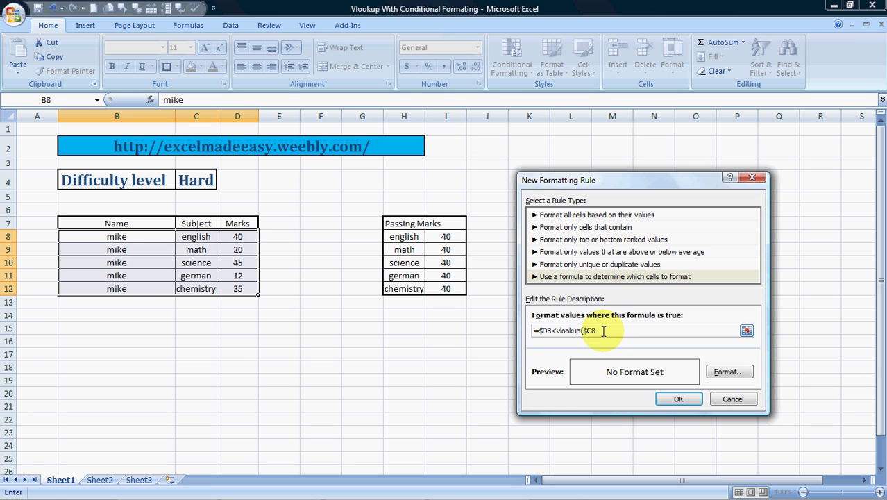
text(,)
Complete the lookup with range $H$8:$I$12, column 2 and exact match 0.
click(392, 236)
key(shift+Right)
key(shift+Down)
key(shift+Down)
key(shift+Down)
key(shift+Down)
text(,)
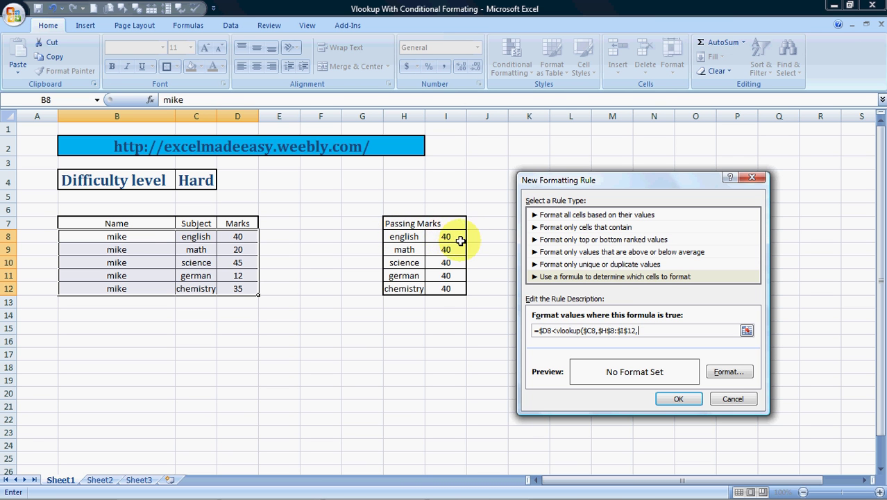
text(2,0))
Give the rule a red fill and apply it, turning the math, german and chemistry rows red.
click(730, 373)
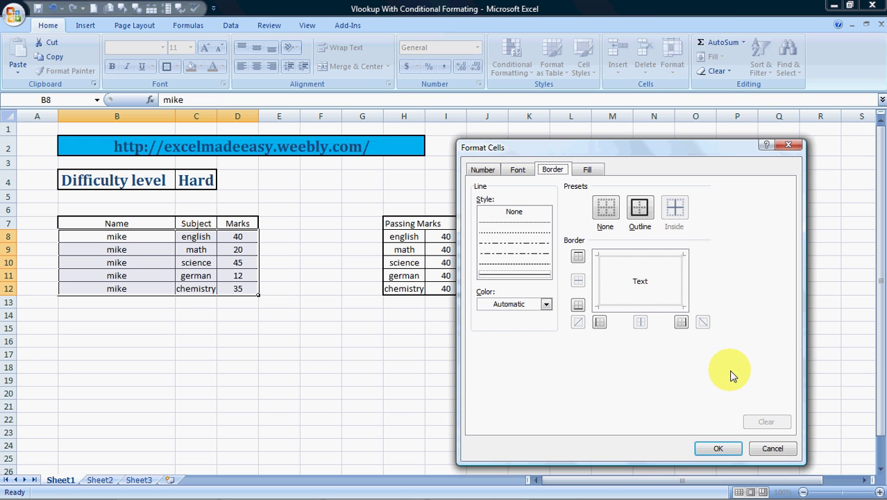
click(546, 304)
click(484, 318)
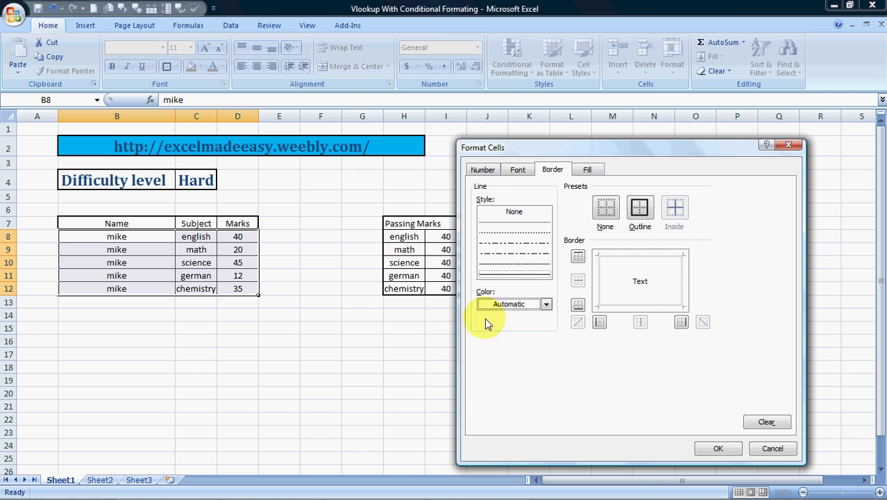
click(587, 170)
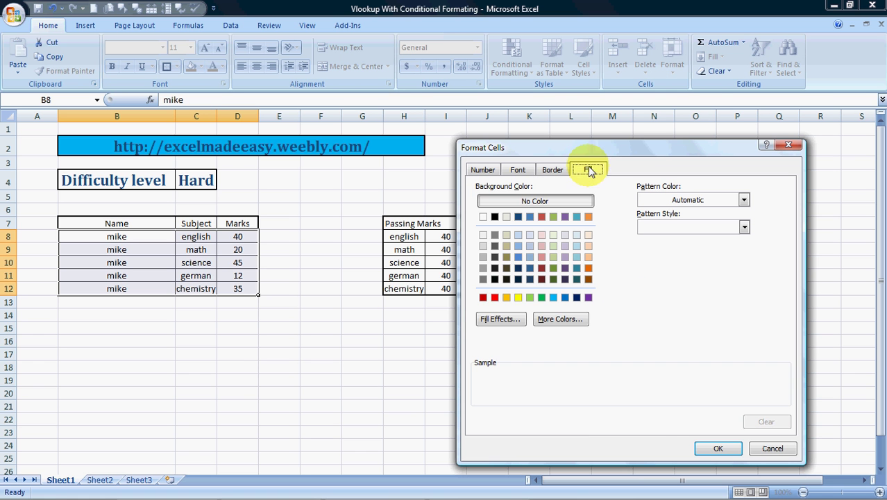
click(495, 297)
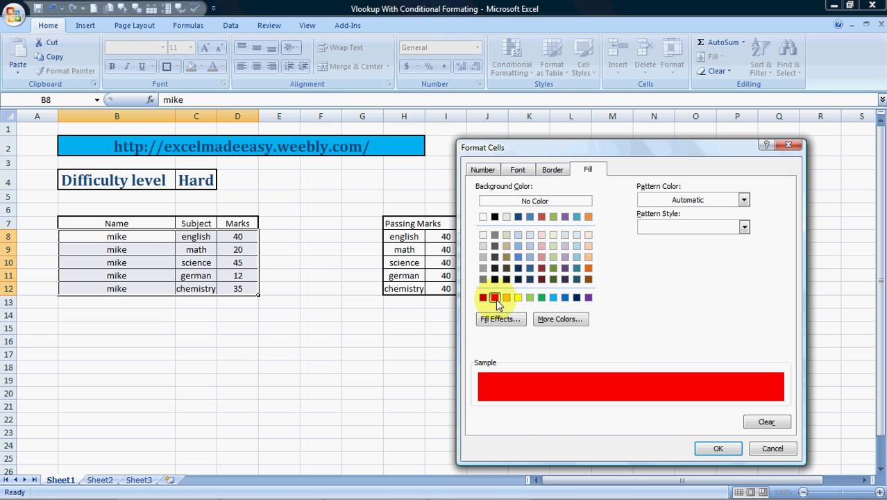
click(718, 448)
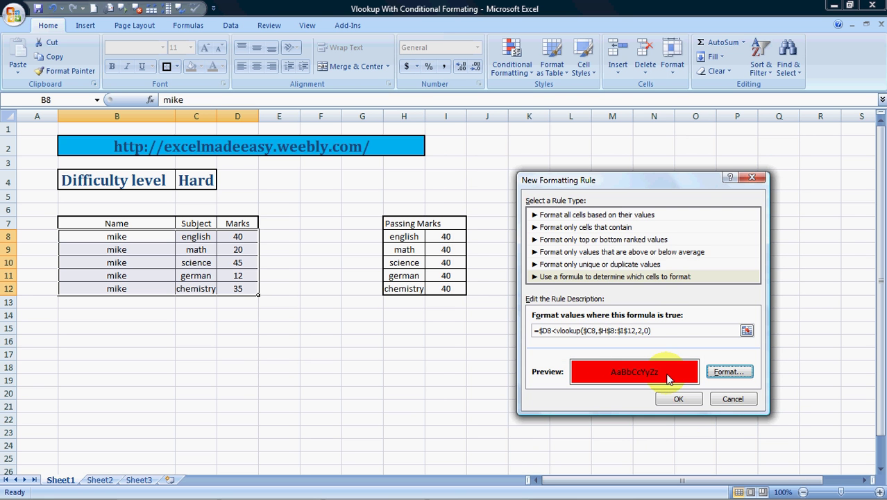
click(678, 400)
click(432, 402)
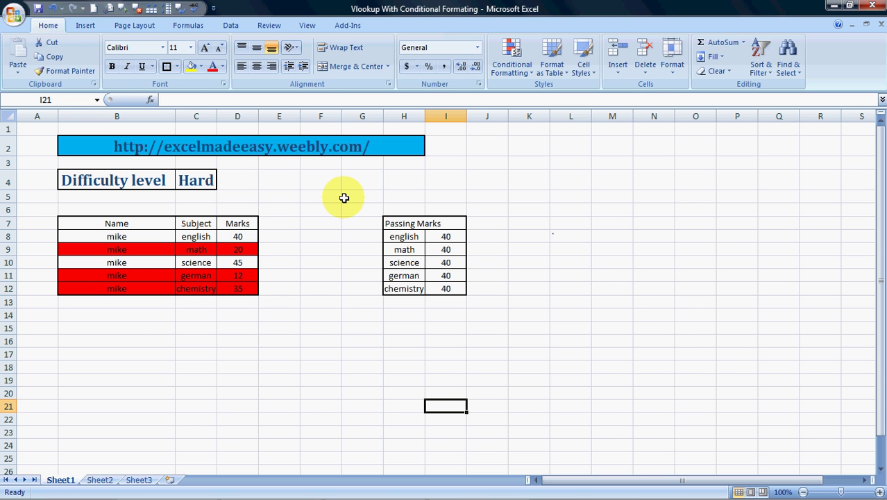
Switch to Firefox showing the Excel Made Easy YouTube channel page.
key(alt+Tab)
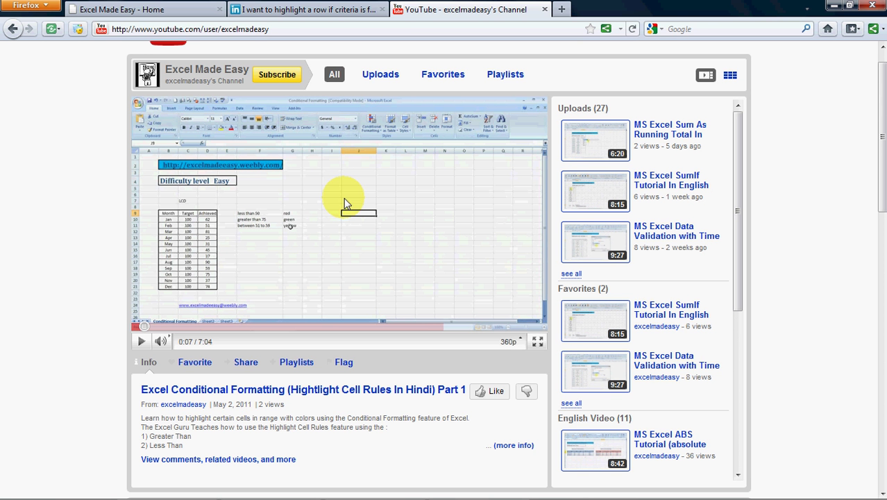
Subscribe to Excel Made Easy, browse its home page, then return to the Excel workbook.
click(276, 75)
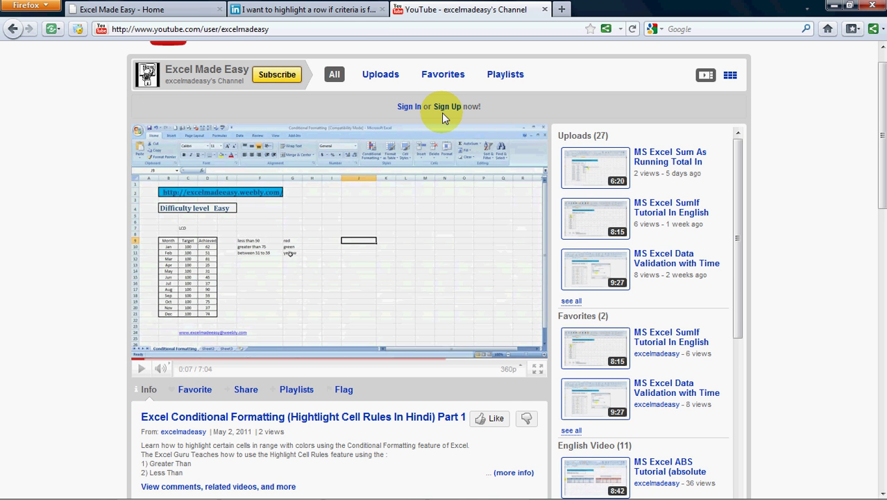
click(154, 12)
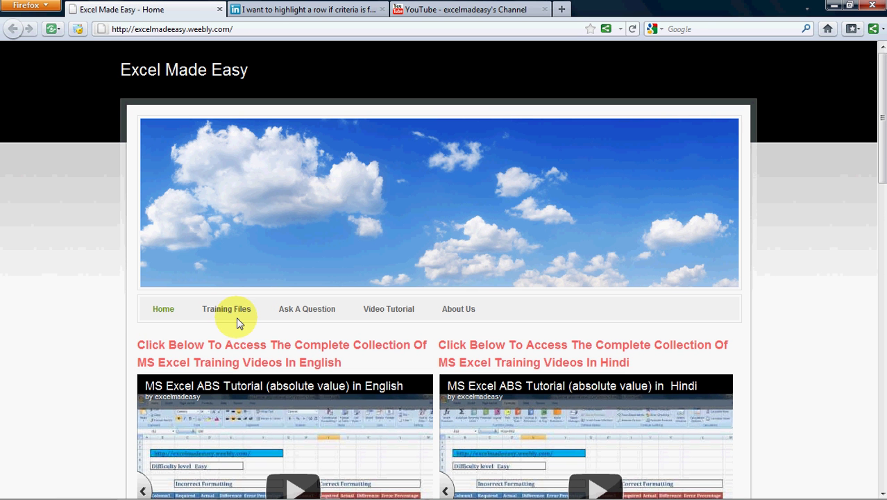
drag(880, 116, 880, 238)
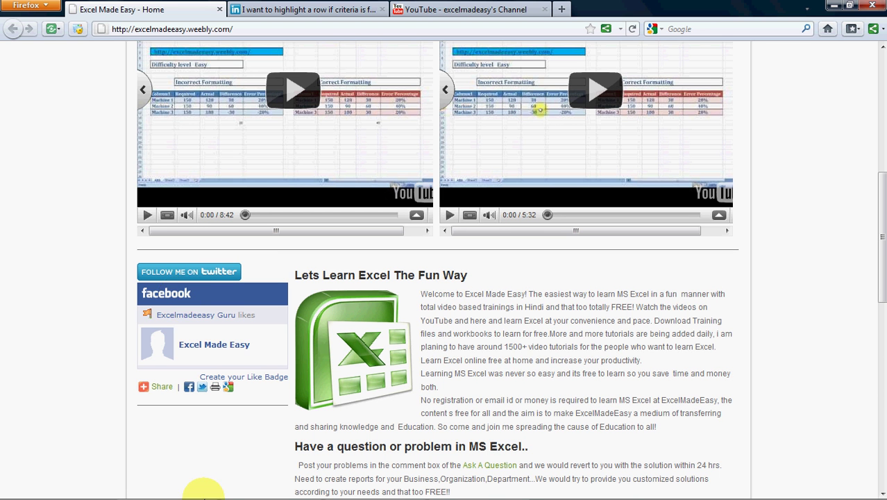
click(356, 493)
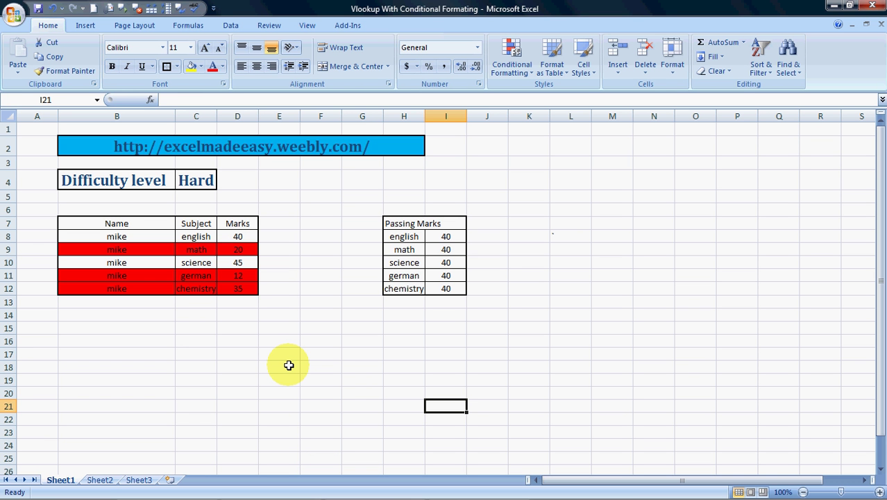